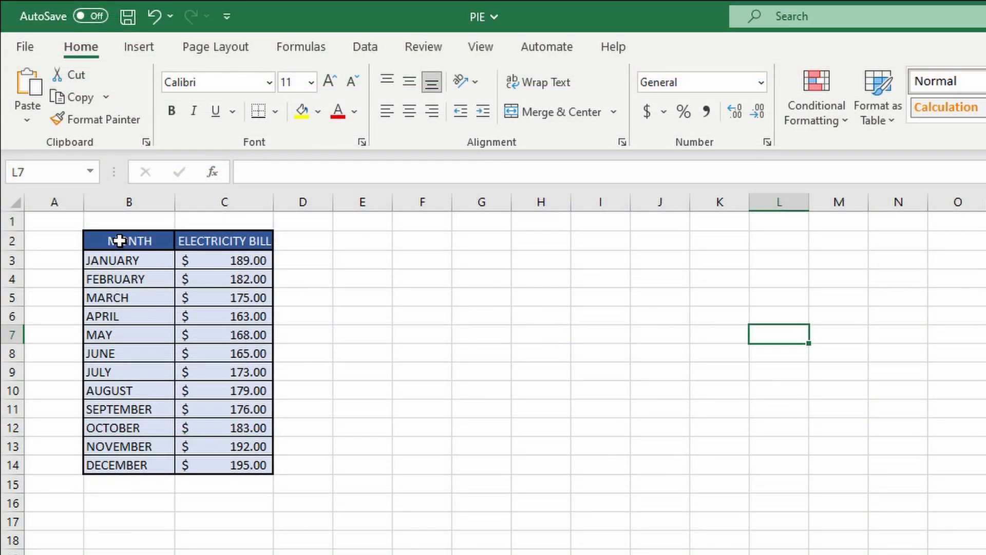
drag(119, 241, 260, 465)
click(422, 371)
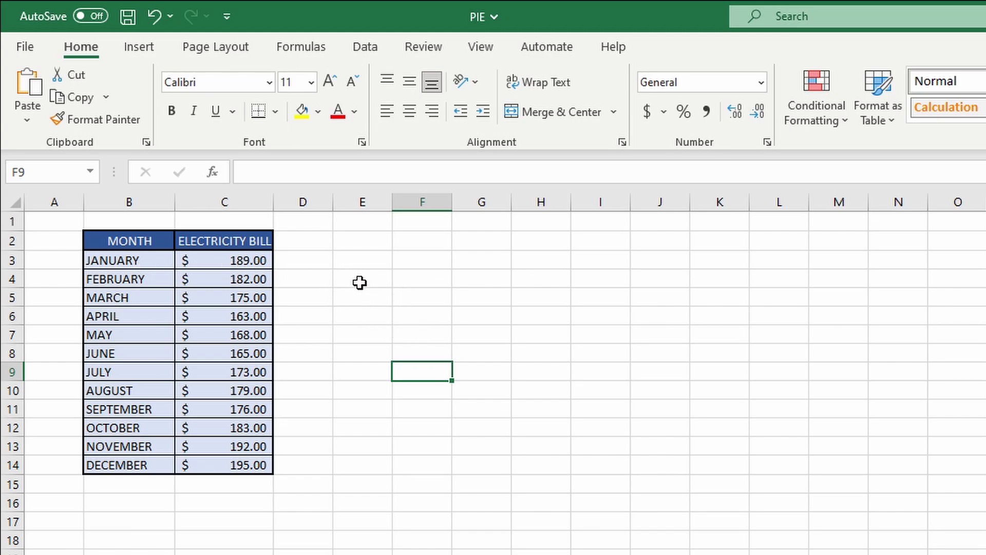
- Insert a basic 2-D pie chart from the month names and electricity bill amounts in B3:C14
click(153, 52)
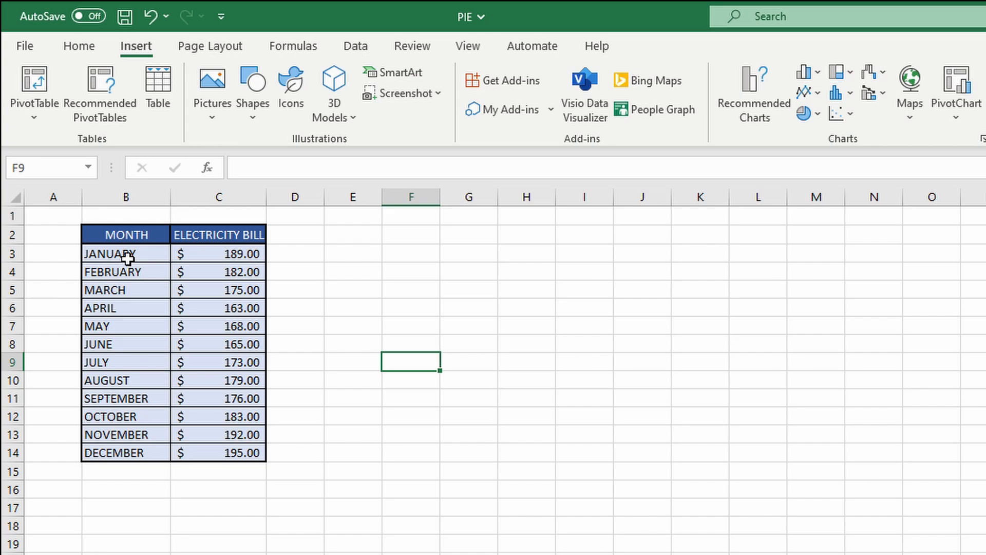
click(128, 258)
drag(129, 263, 216, 459)
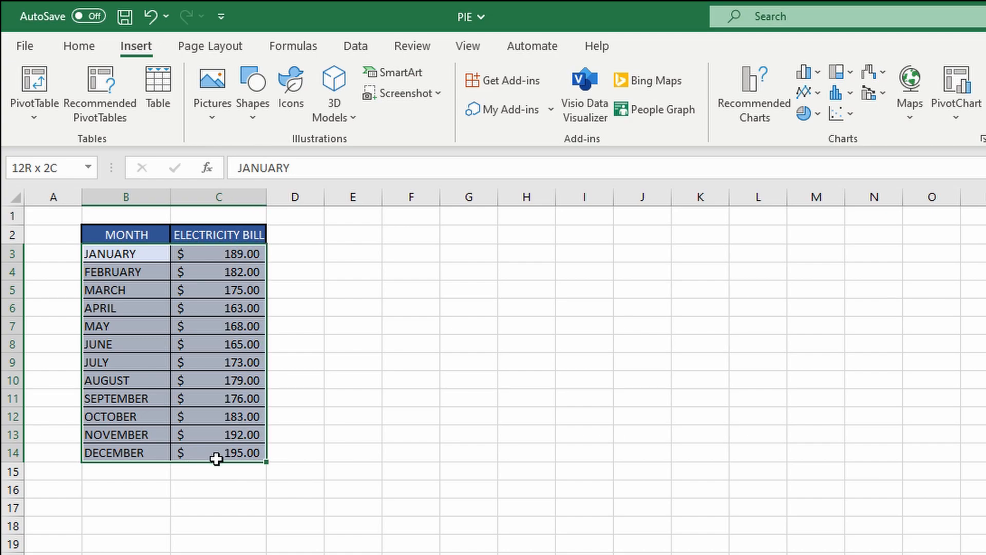
drag(217, 459, 216, 459)
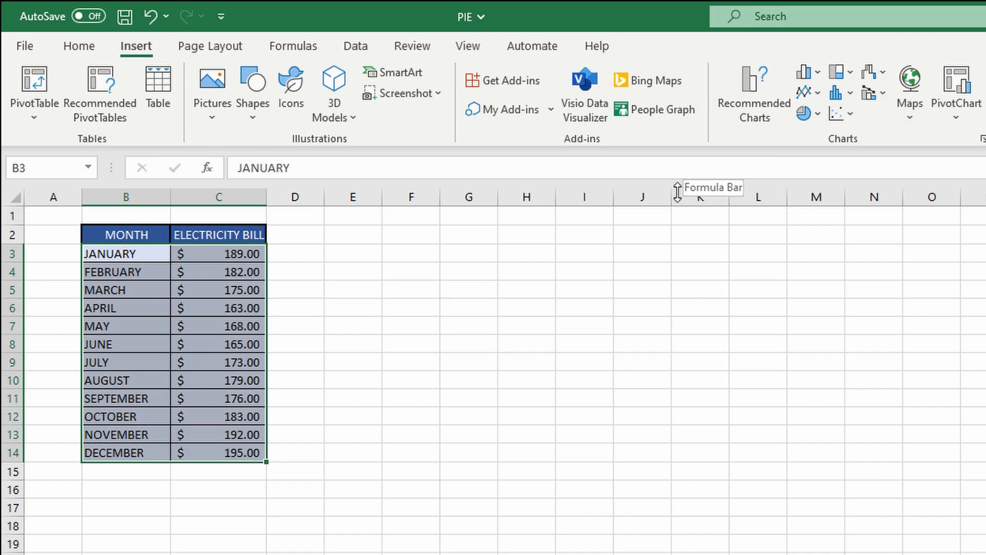
click(808, 120)
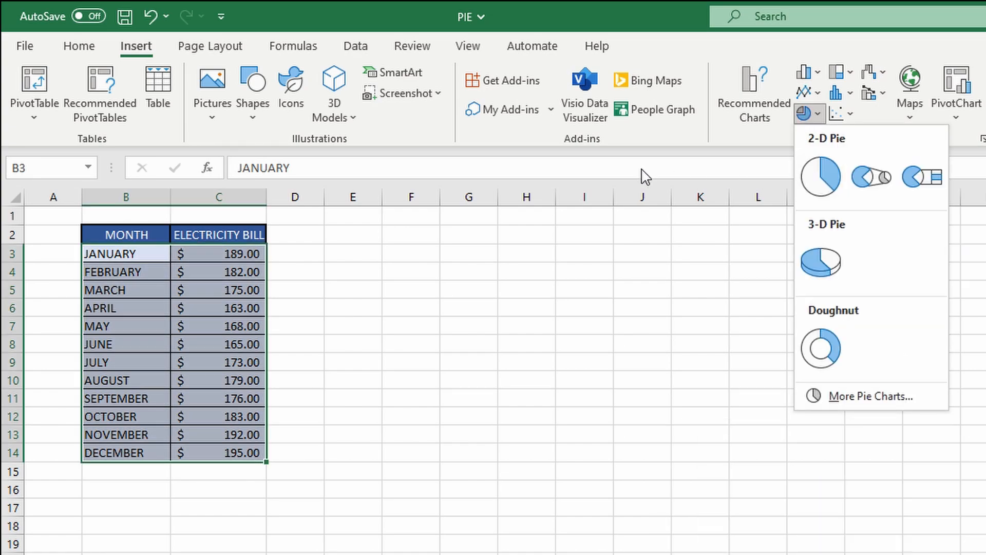
click(816, 173)
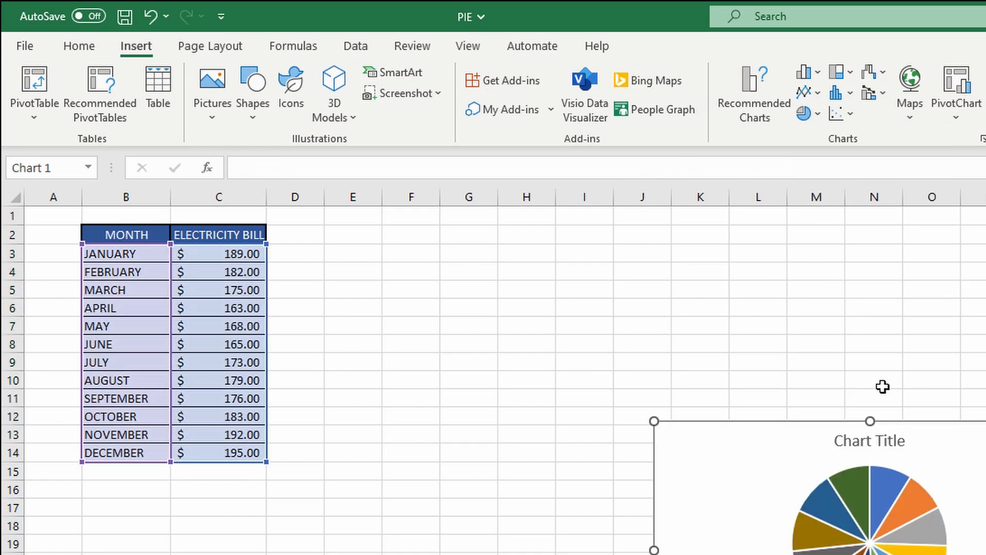
- Move the pie chart directly beside the data table, starting at column D, and shrink it slightly from its corner
drag(985, 475, 635, 273)
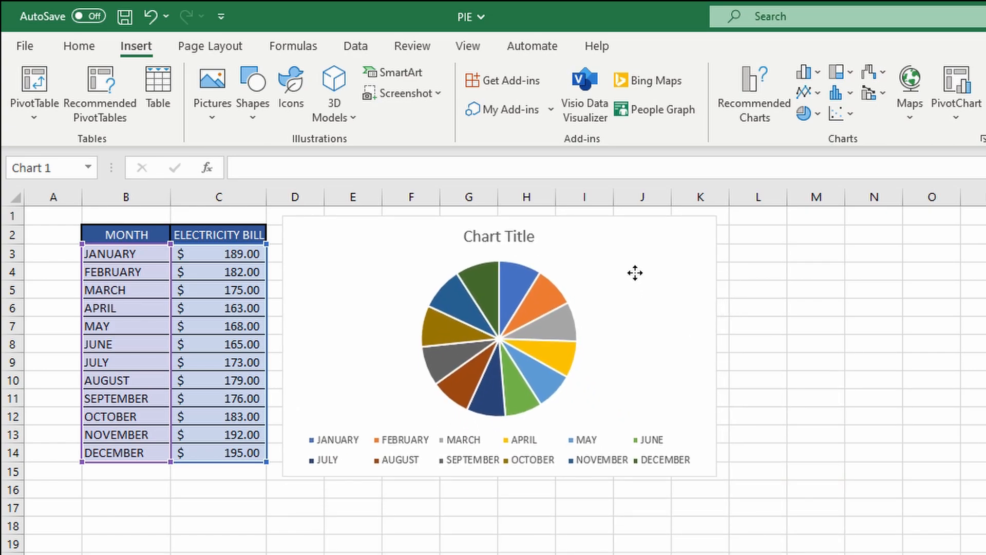
drag(635, 273, 641, 274)
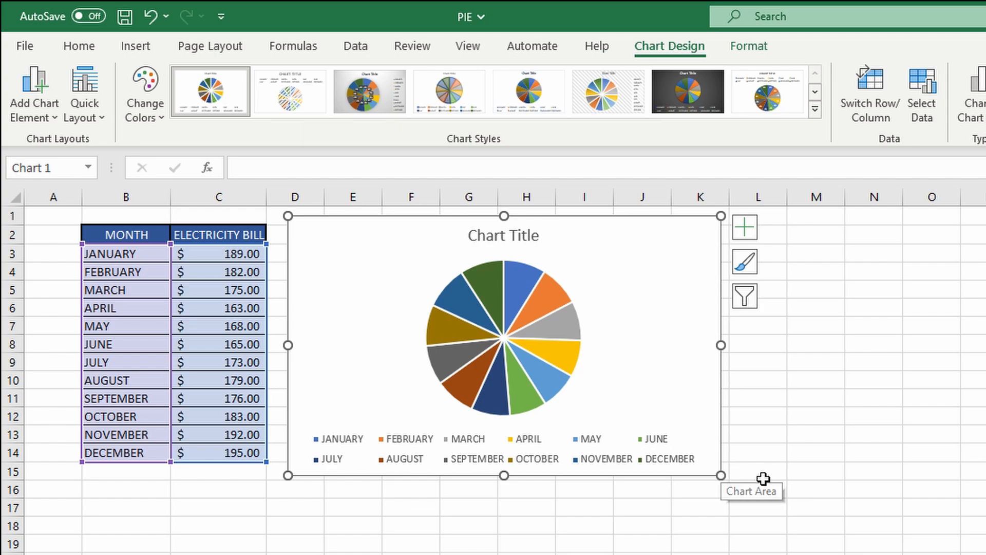
drag(733, 485, 705, 469)
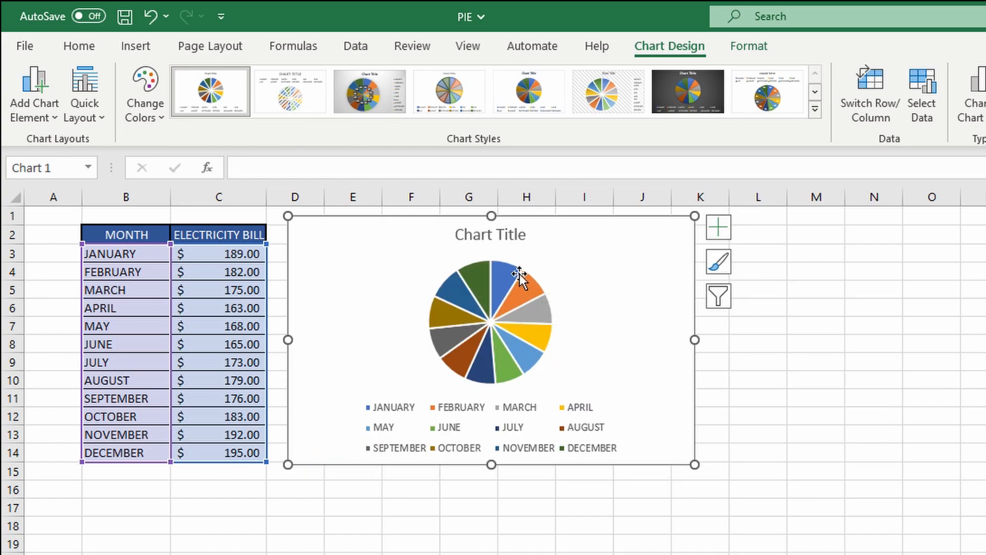
- Replace the pie chart's placeholder title with "Electricity Bill"
click(511, 247)
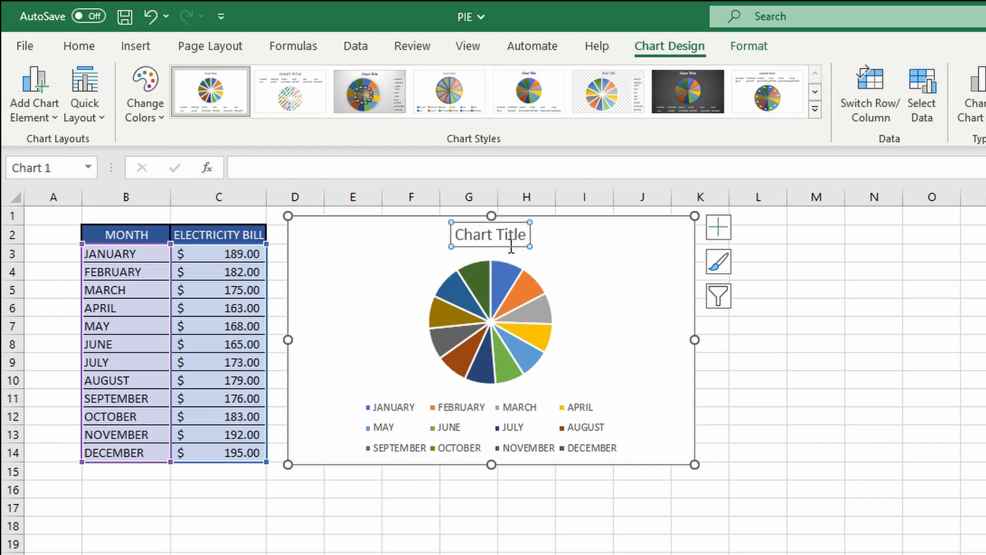
click(508, 234)
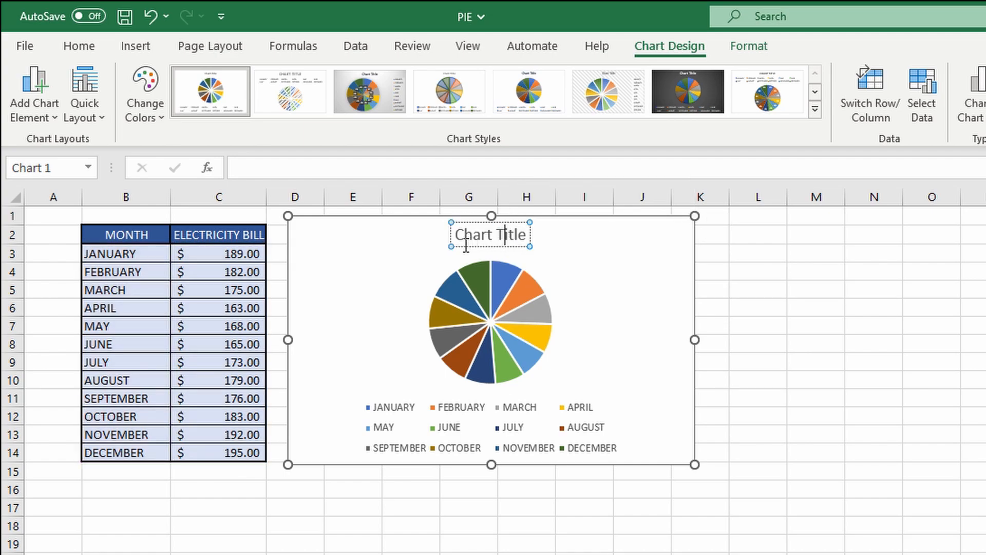
drag(469, 247, 541, 247)
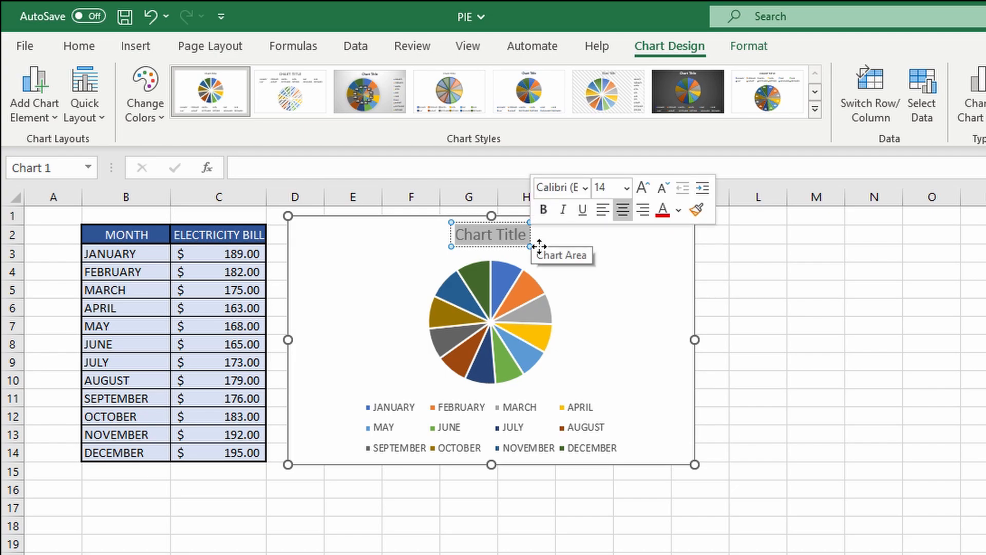
text(Electri)
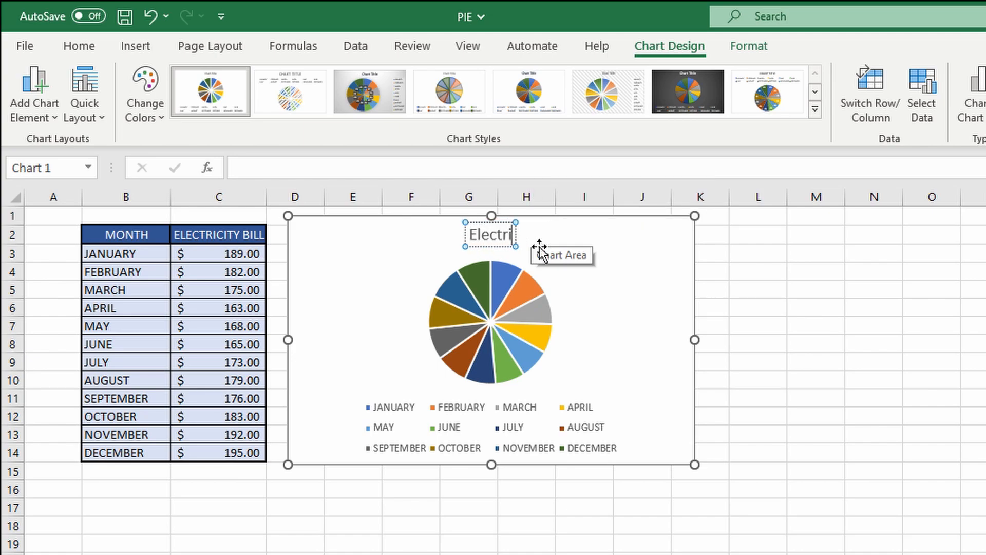
text(city Bill)
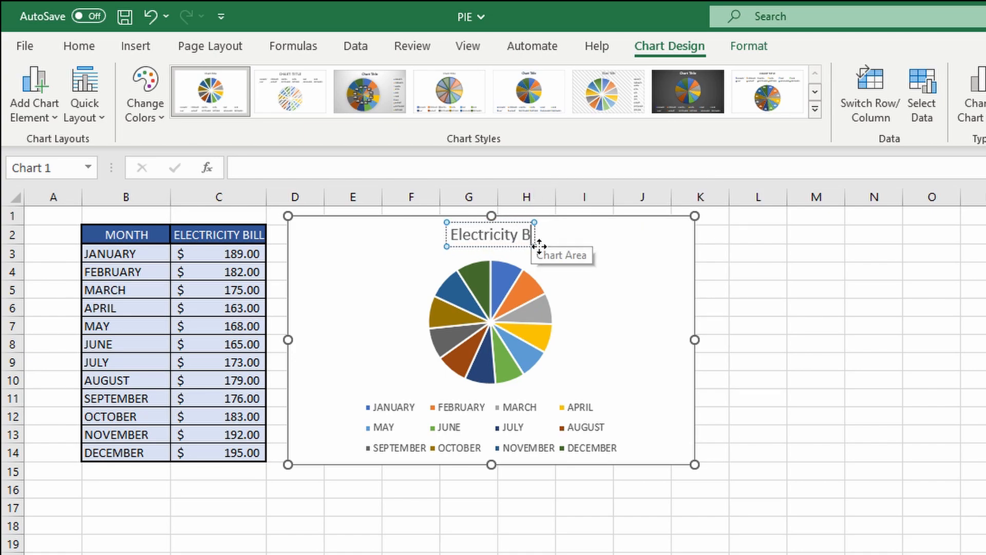
click(618, 265)
click(860, 345)
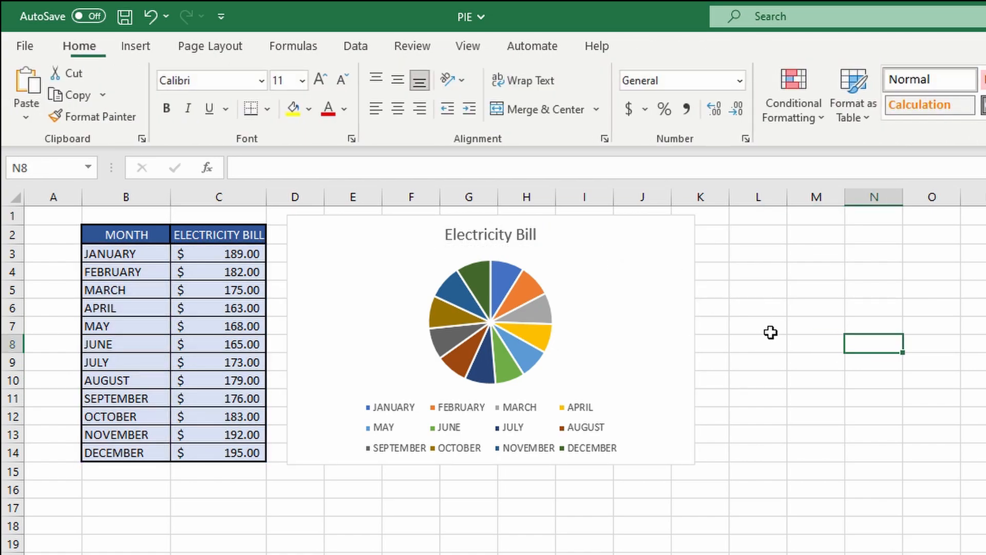
- Recolour the pie chart with the monochromatic orange palette that runs from light to dark
click(670, 307)
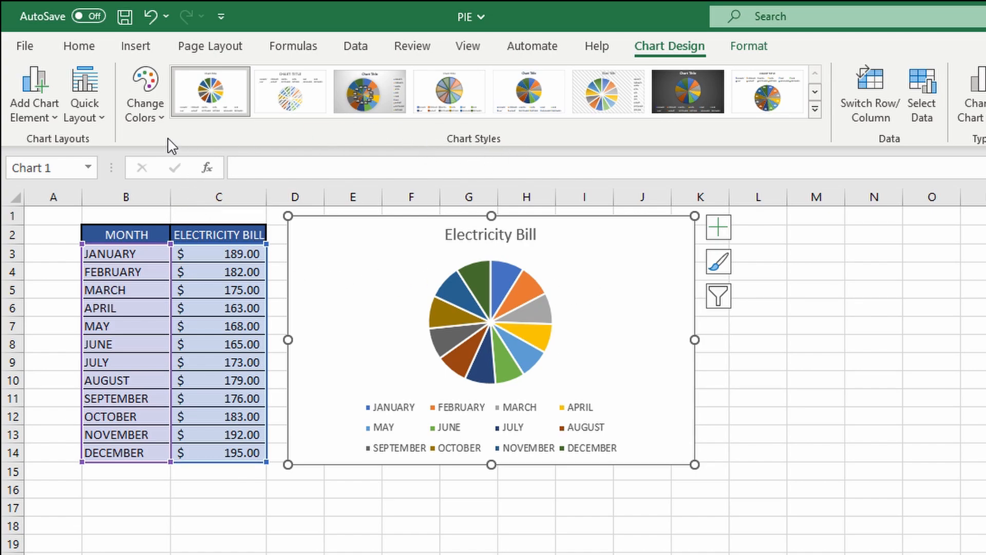
click(146, 112)
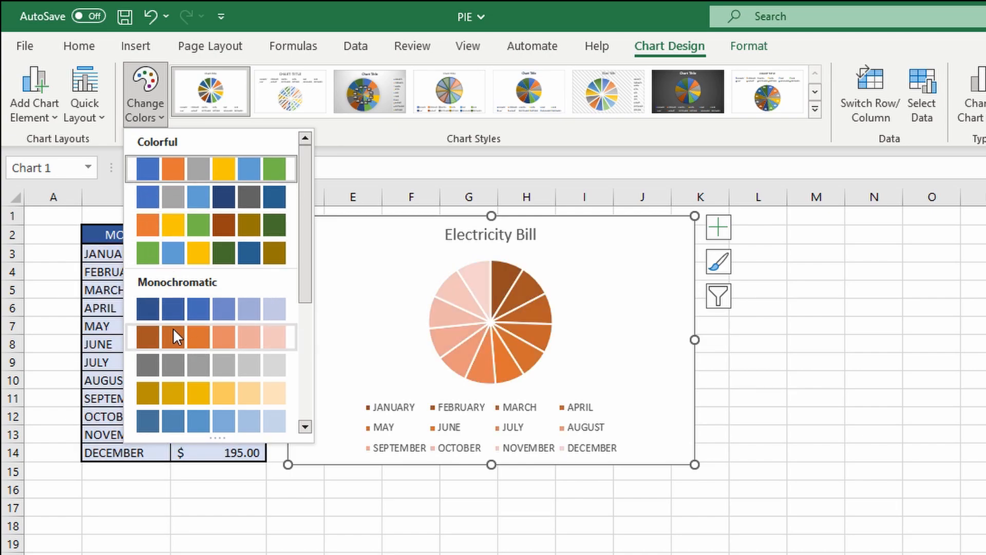
scroll(172, 328, down, 5)
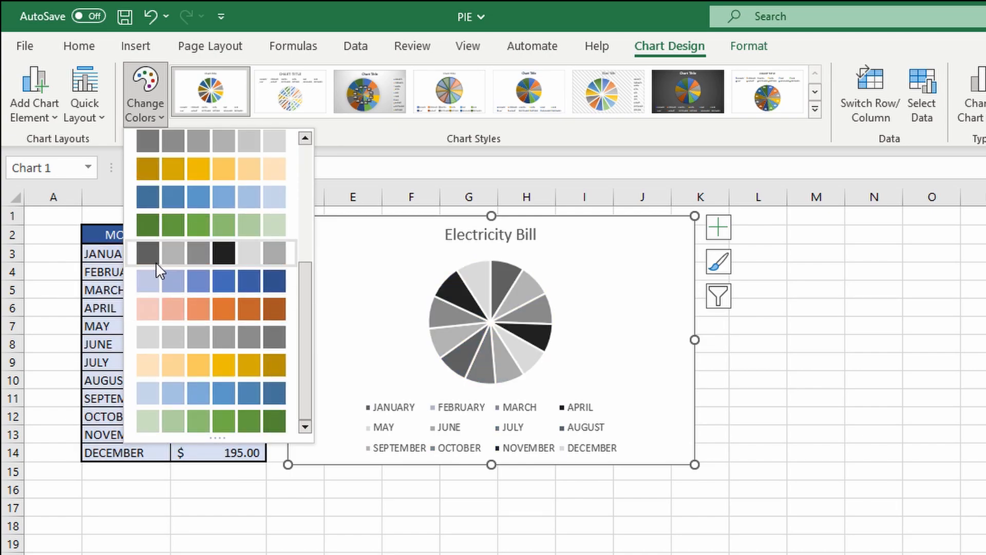
click(134, 319)
- Recolour the pie chart with the colorful palette of orange, yellow, green and brown tones
click(171, 120)
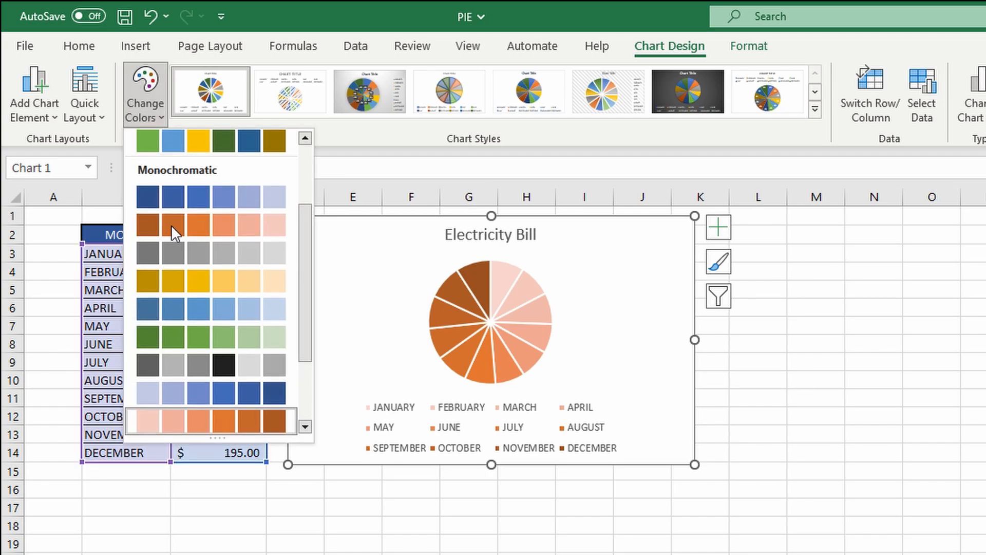
scroll(172, 224, up, 3)
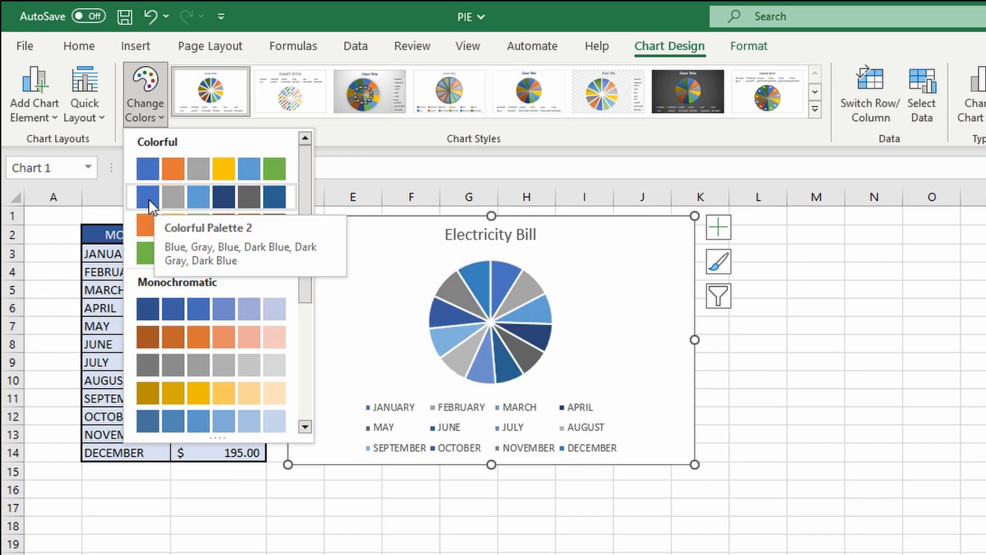
click(139, 226)
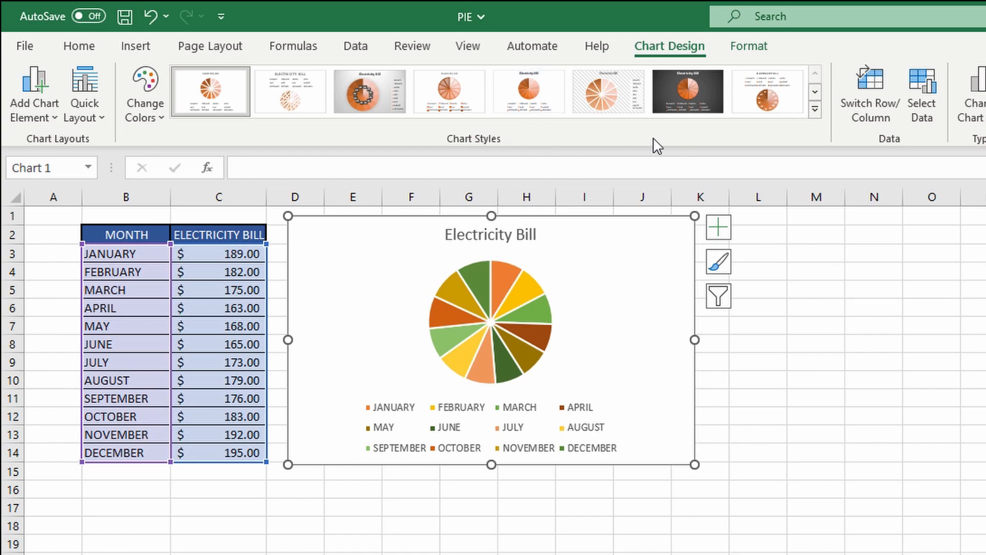
- Apply the chart style with the dark gray gradient background and white text to the pie chart
click(688, 86)
click(815, 91)
click(815, 92)
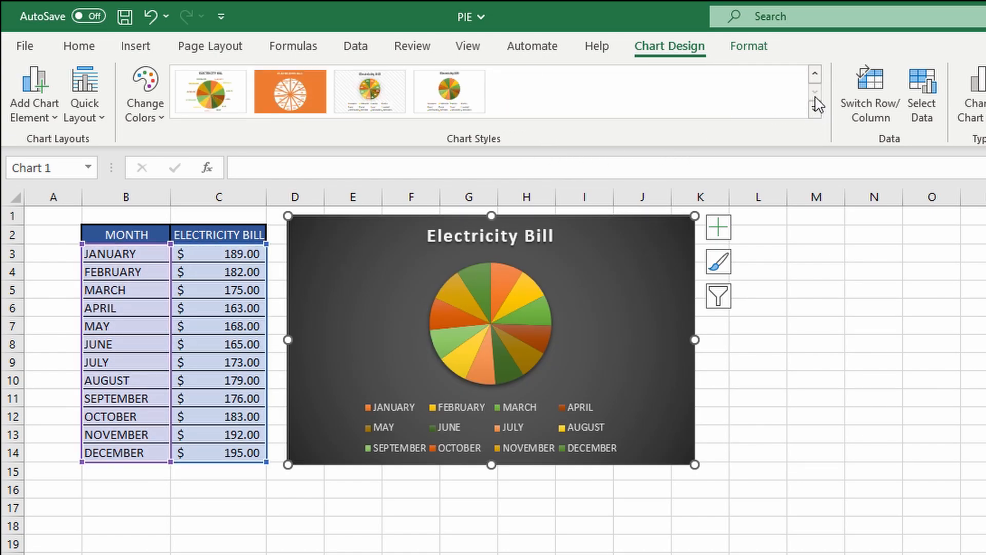
click(816, 74)
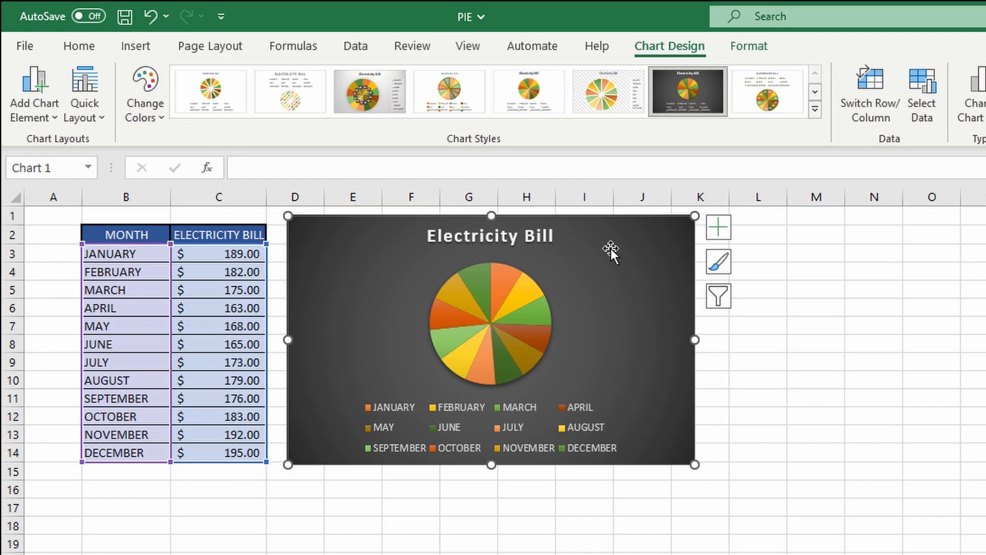
- Change the pie chart's colours to Colorful Palette 2 with blue and gray tones, and deselect the chart
click(143, 105)
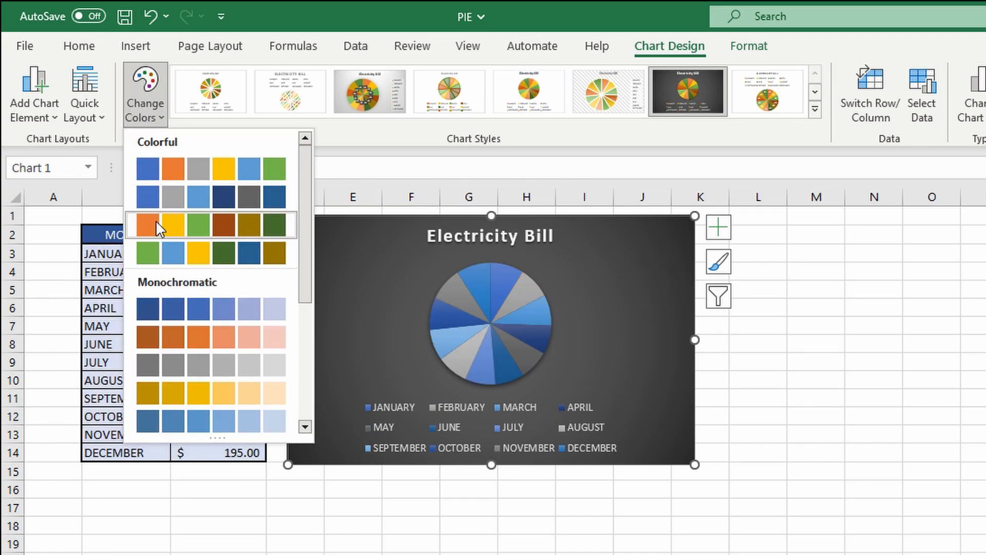
click(130, 204)
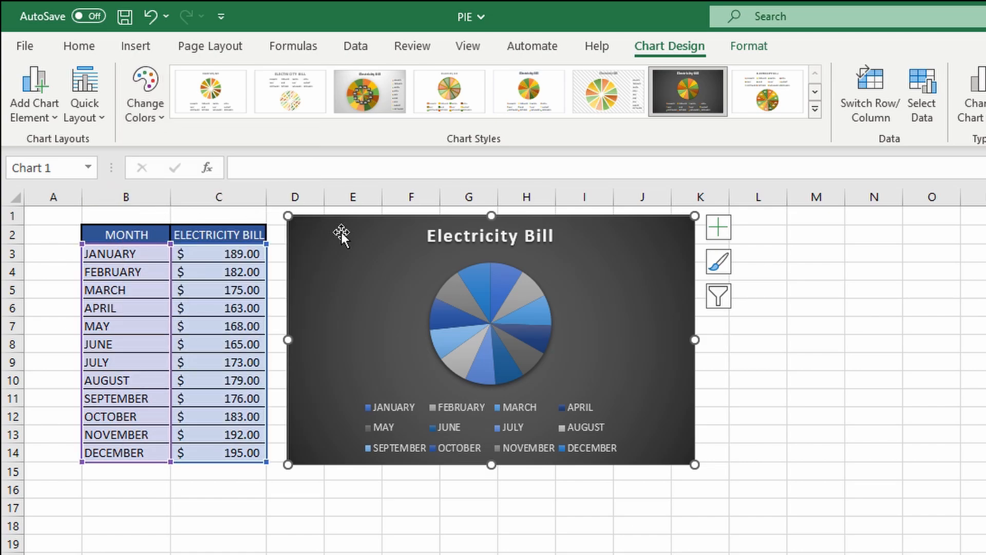
click(773, 365)
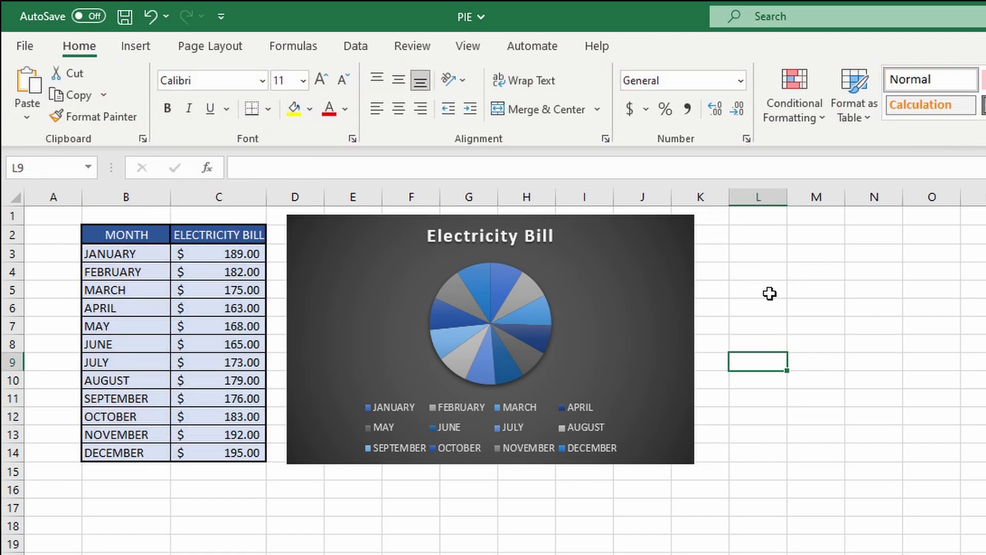